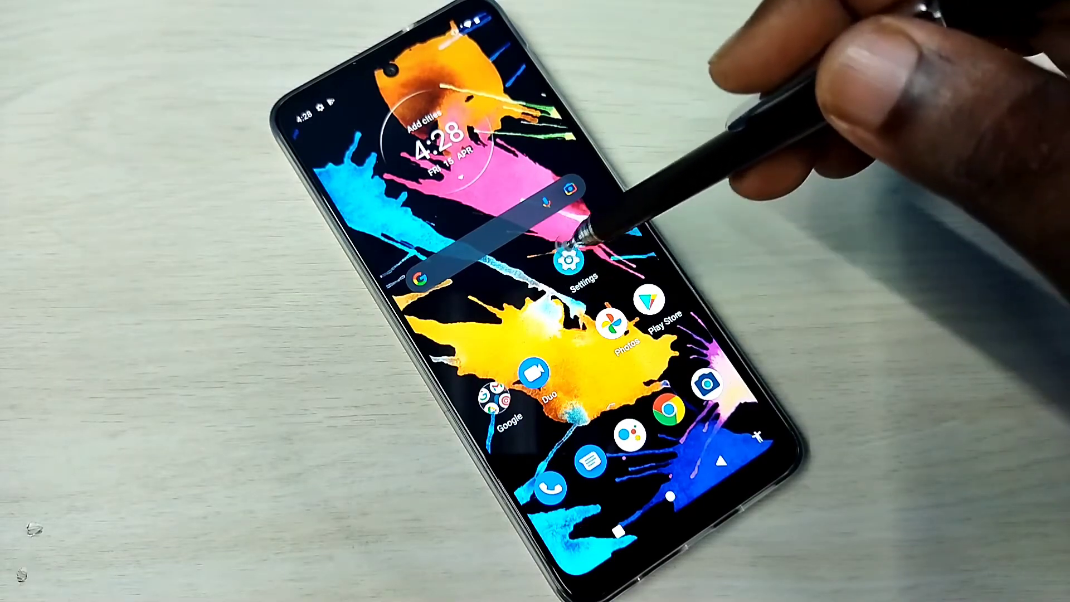
- Navigate from Settings through System, Advanced and Reset options to 'Reset Wi-Fi, mobile and Bluetooth'
left_click(569, 260)
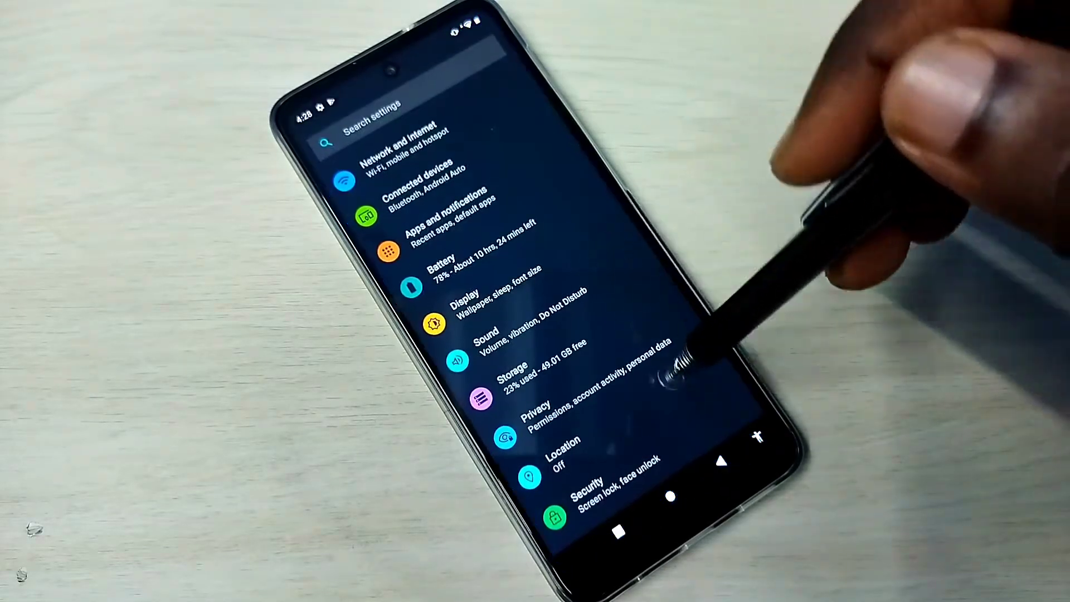
scroll(662, 352, "down", 10)
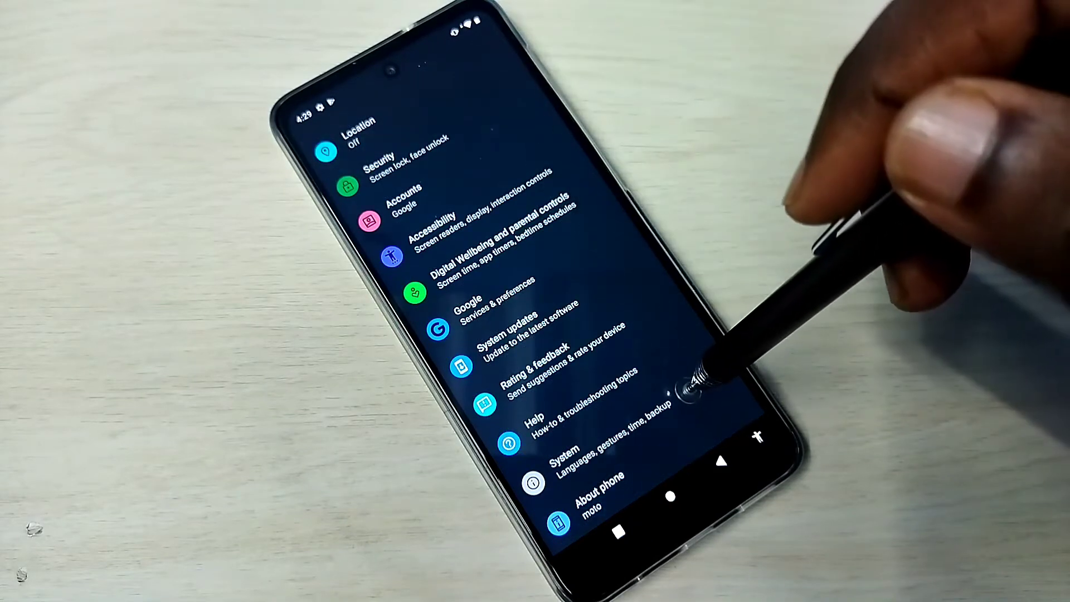
left_click(688, 383)
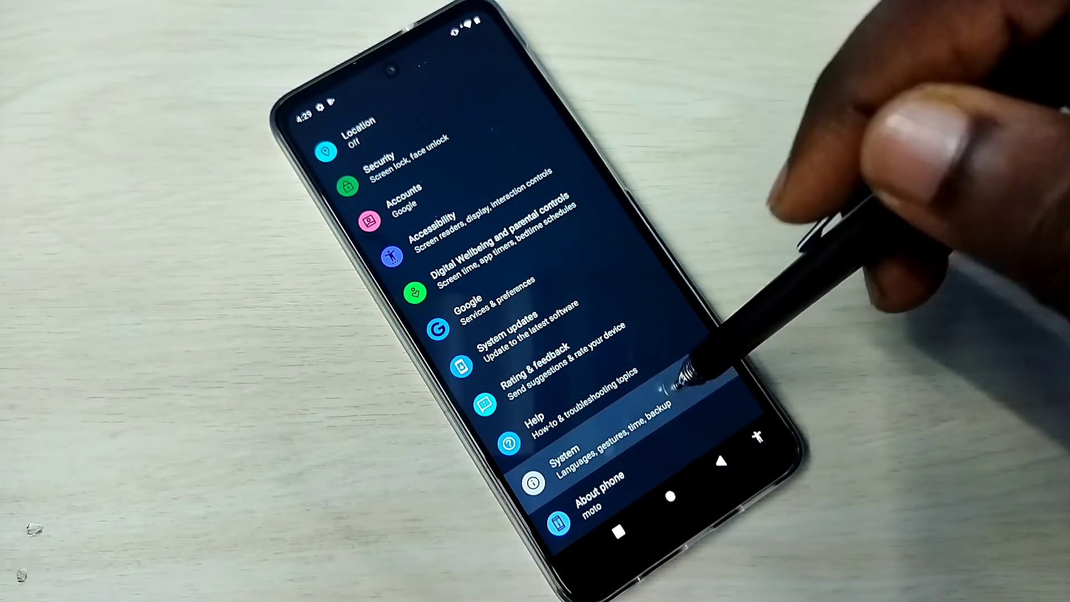
left_click(577, 216)
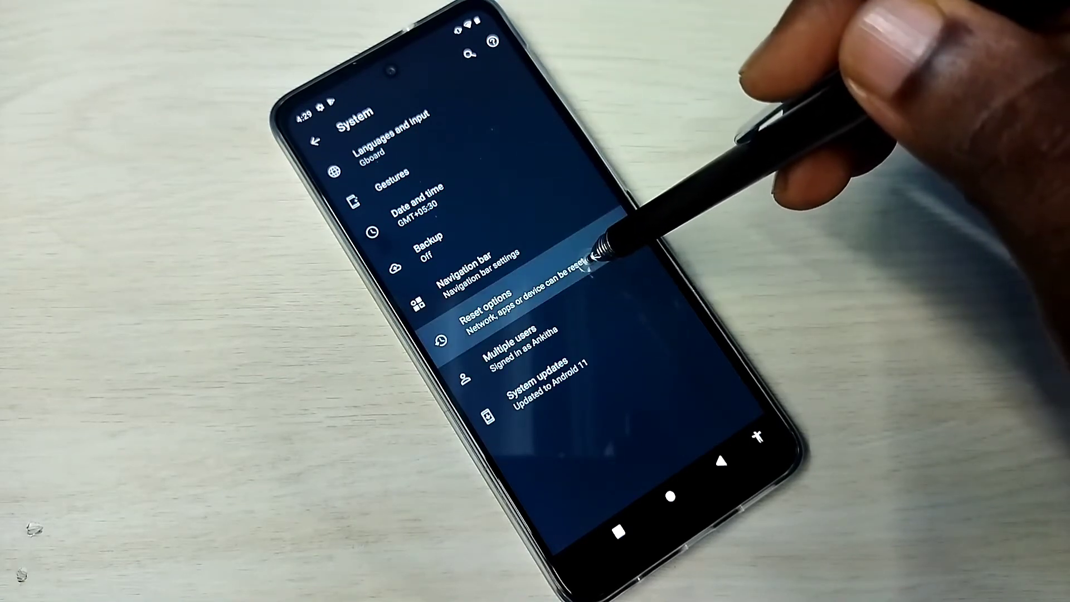
left_click(596, 255)
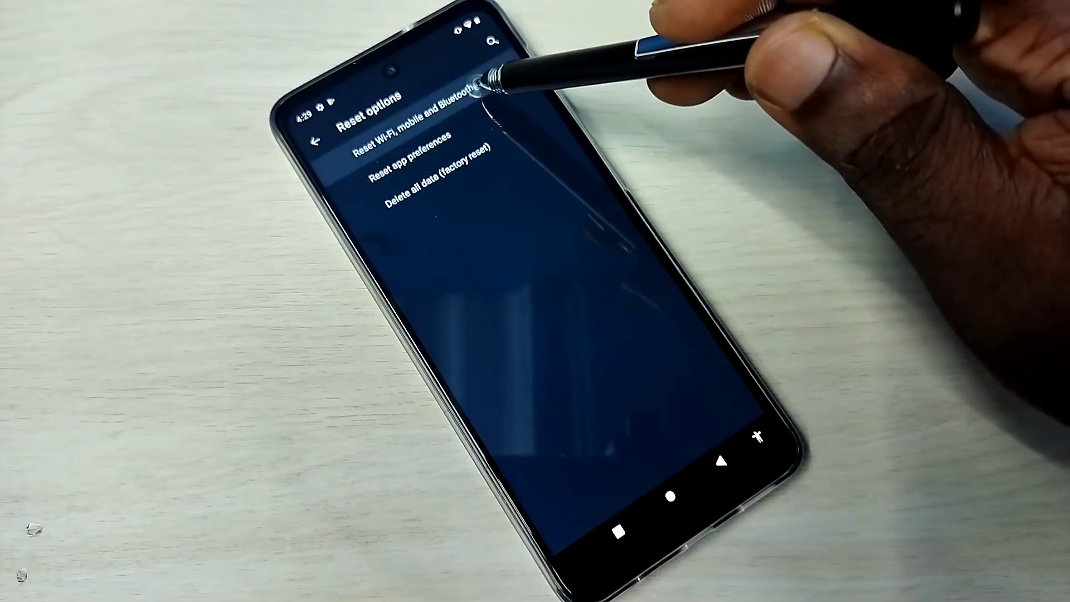
left_click(480, 88)
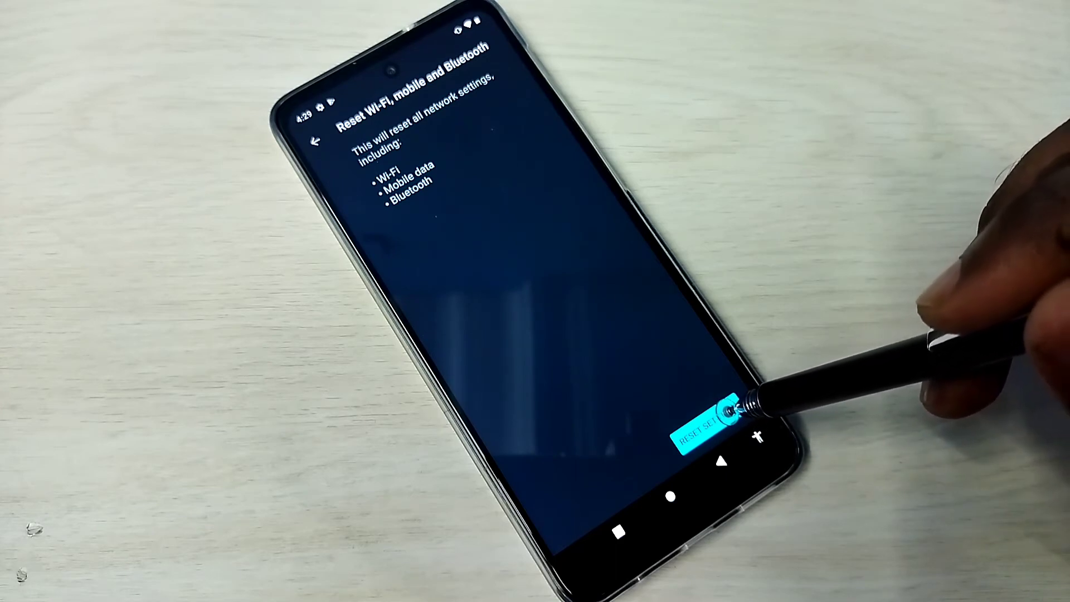
- Start the network reset with the RESET SETTINGS button
left_click(729, 411)
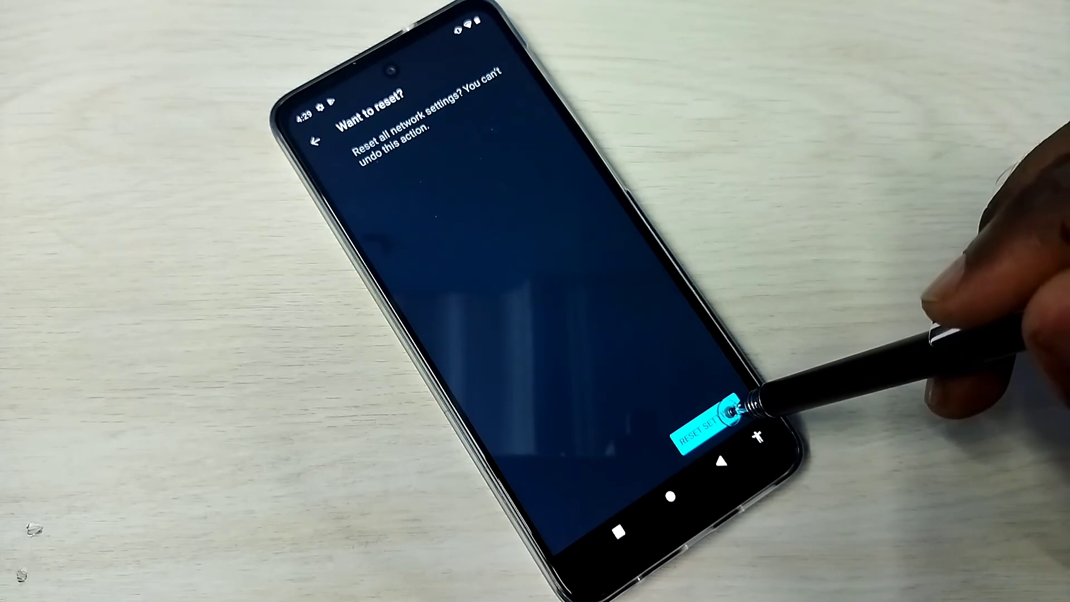
- Confirm resetting all network settings, then go back twice and return home
left_click(729, 409)
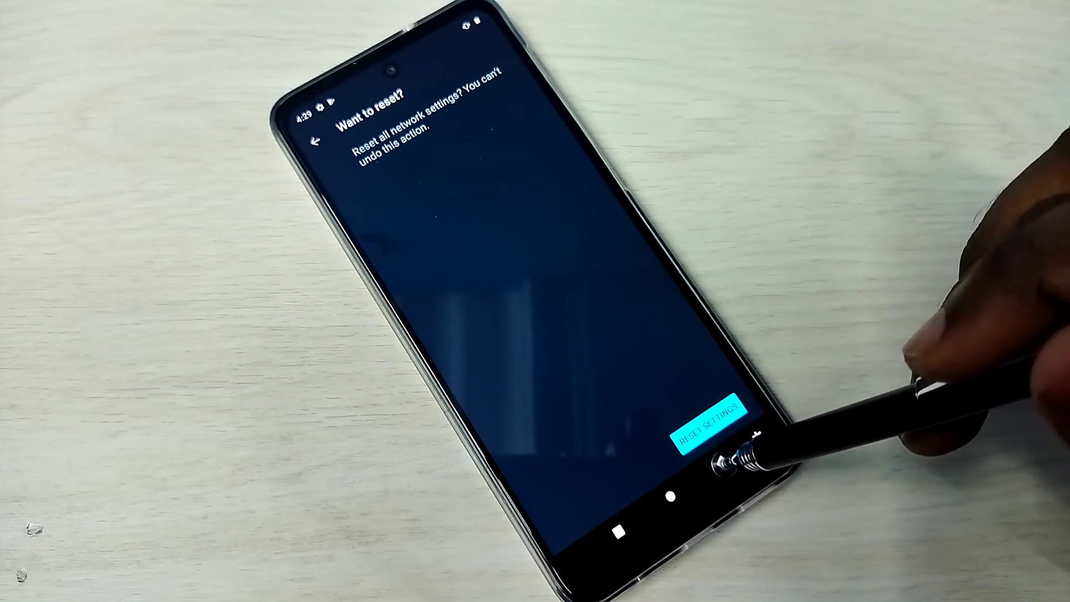
left_click(722, 461)
left_click(720, 461)
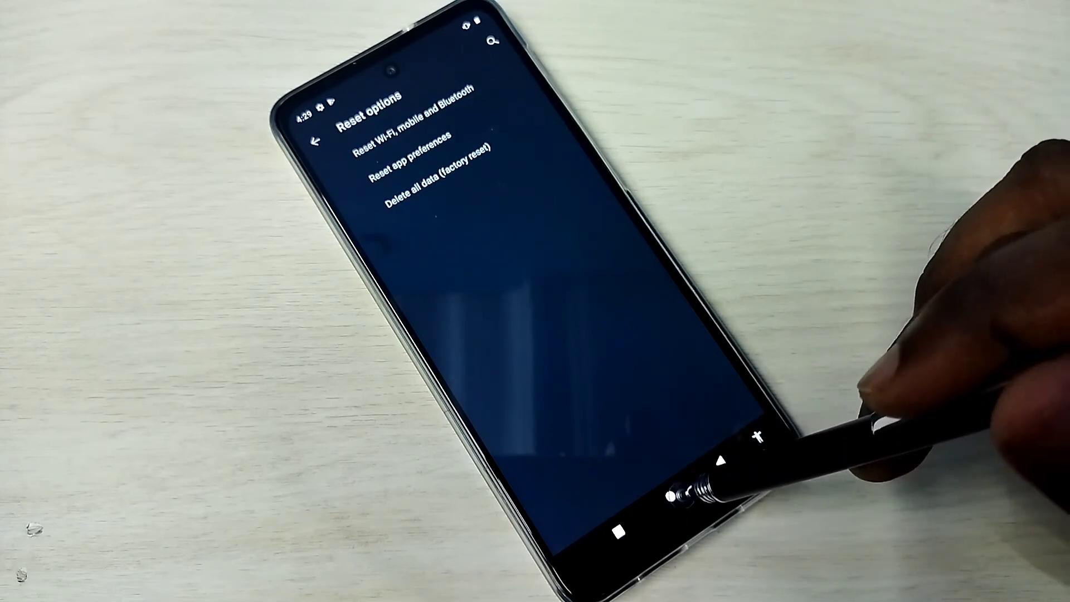
left_click(672, 497)
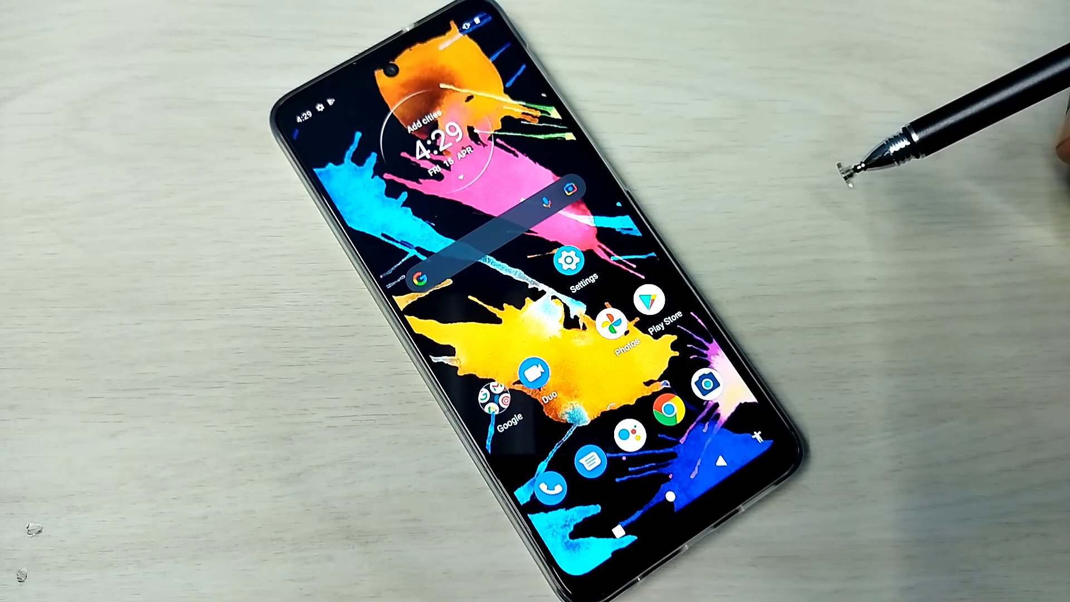